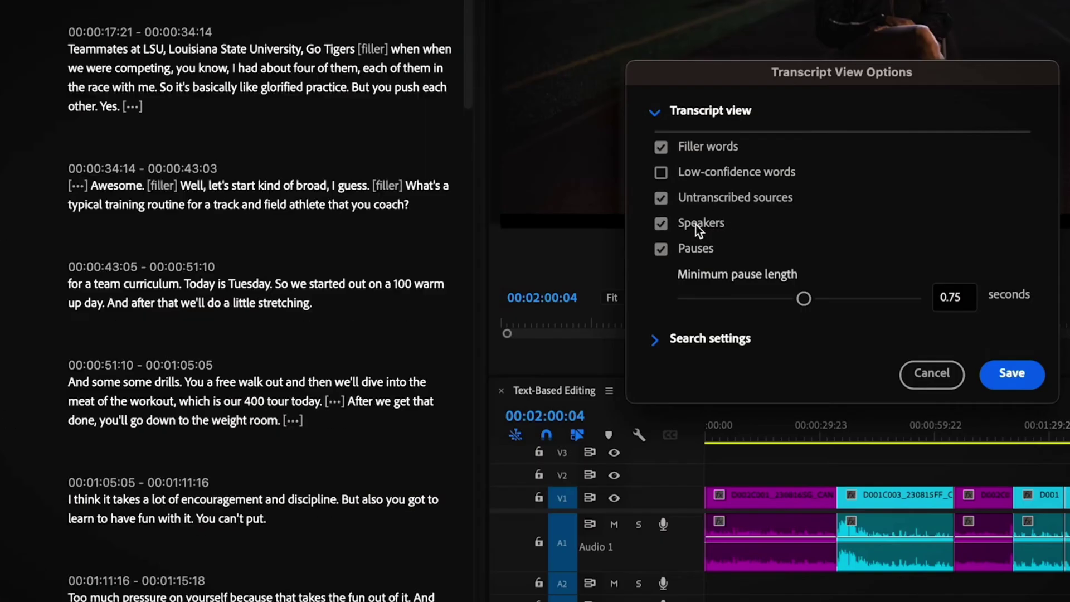
Step: Toggle transcript pause markers off and on, and lower the minimum pause length from 0.75 to 0.36 seconds
{"action": "left_click", "coordinate": [700, 249]}
{"action": "left_click", "coordinate": [700, 250]}
{"action": "left_click_drag", "start_coordinate": [804, 298], "coordinate": [752, 295]}
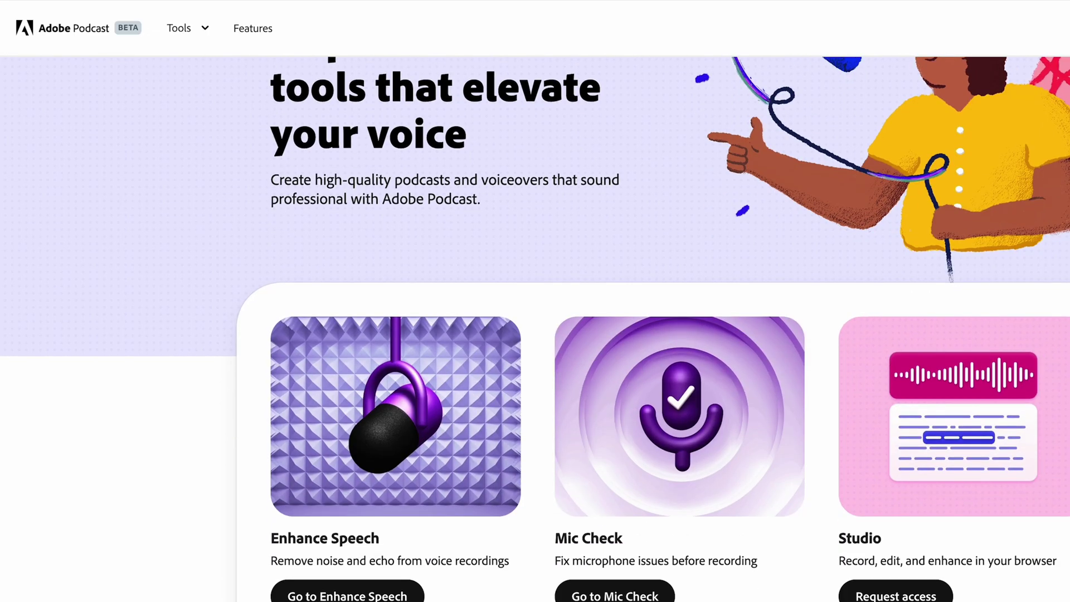
Step: Scroll through the Adobe Podcast tool overview and go to the Enhance Speech page
{"action": "scroll", "coordinate": [535, 329], "scroll_direction": "down", "scroll_amount": 8}
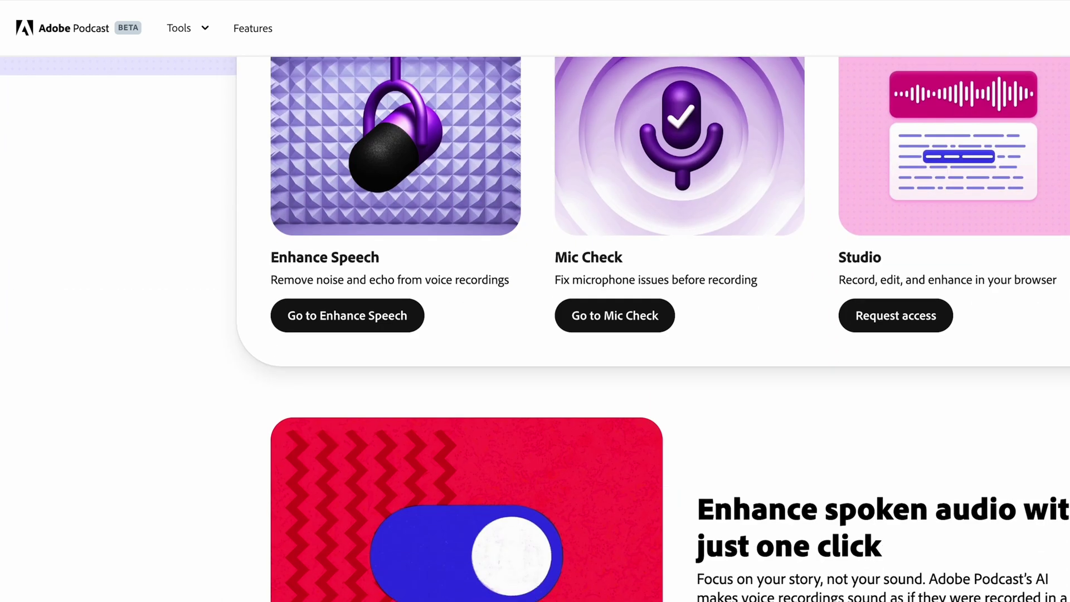
{"action": "scroll", "coordinate": [535, 329], "scroll_direction": "down", "scroll_amount": 7}
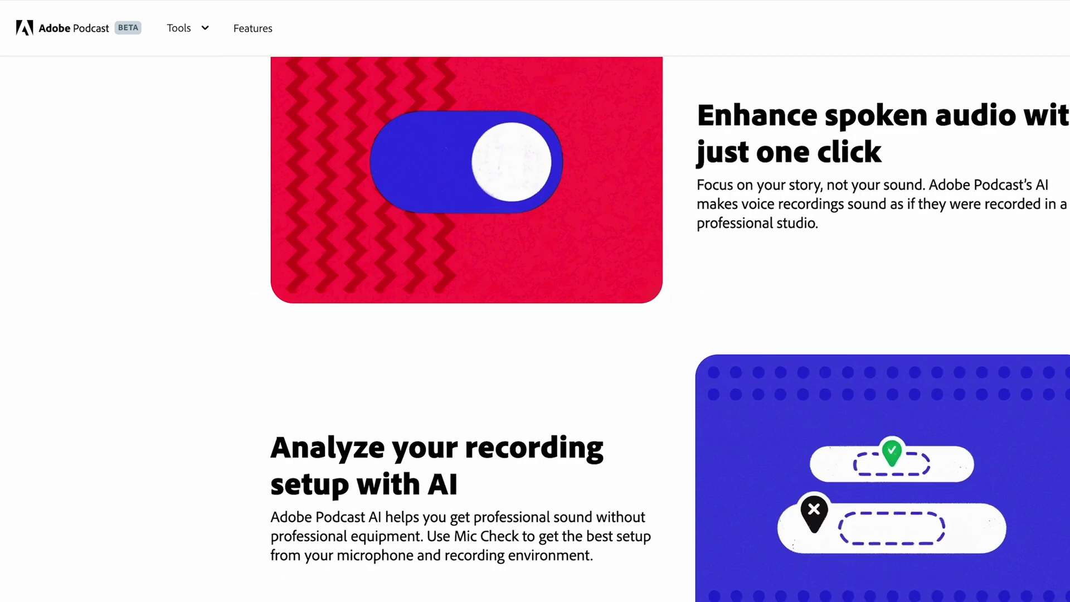
{"action": "scroll", "coordinate": [535, 329], "scroll_direction": "down", "scroll_amount": 3}
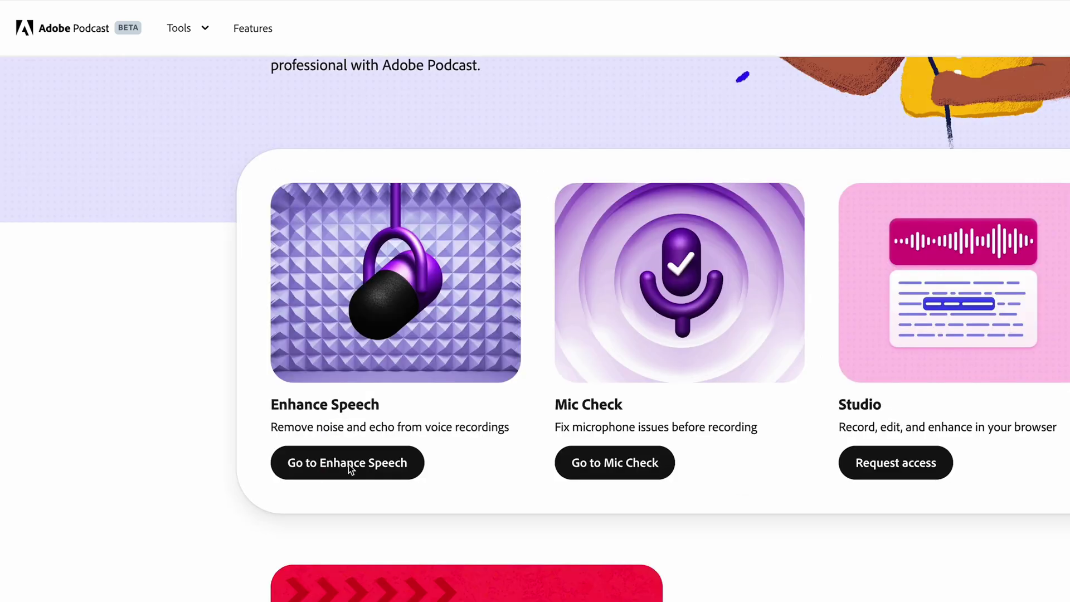
{"action": "left_click", "coordinate": [350, 468]}
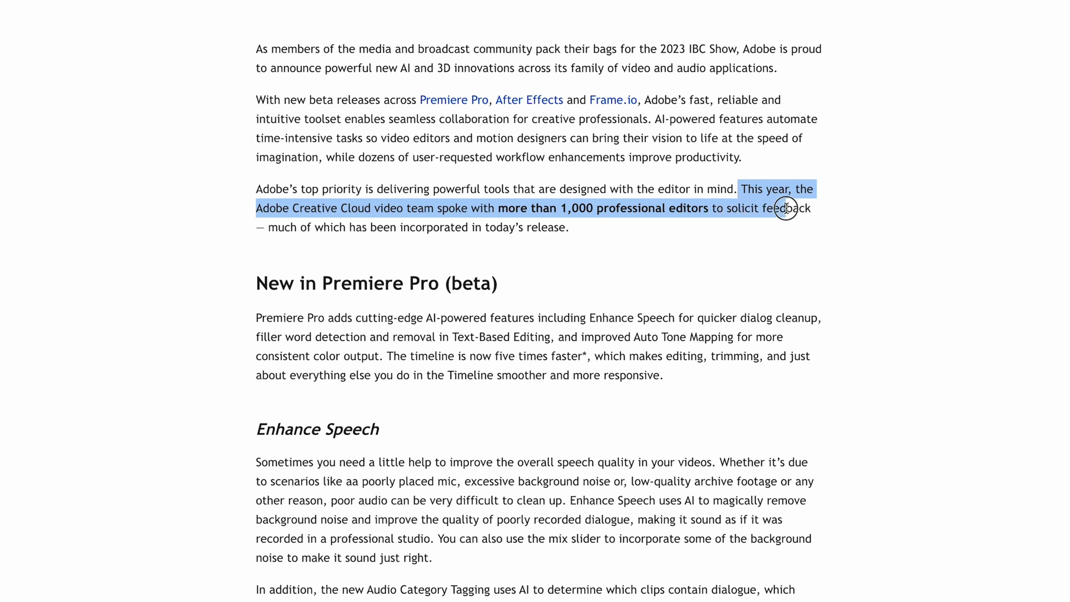
Step: Highlight the blog sentences about feedback from 1,000 professional editors
{"action": "left_click_drag", "start_coordinate": [821, 221], "coordinate": [489, 222]}
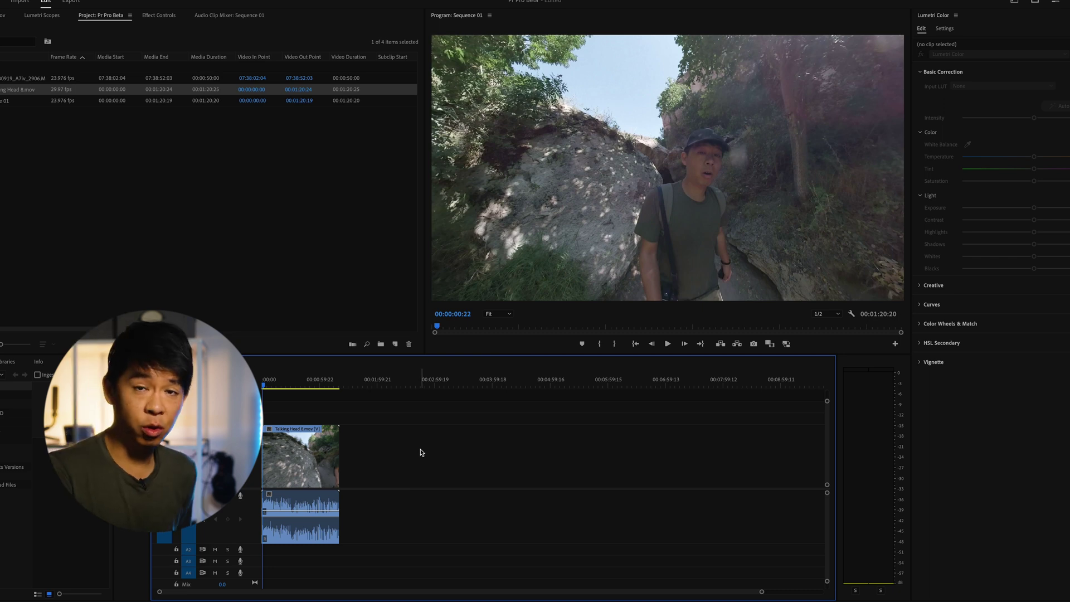
Step: Select and play the Talking Head 8.mov clip, trim the sequence to 9 seconds, and return to the start
{"action": "left_click", "coordinate": [287, 446]}
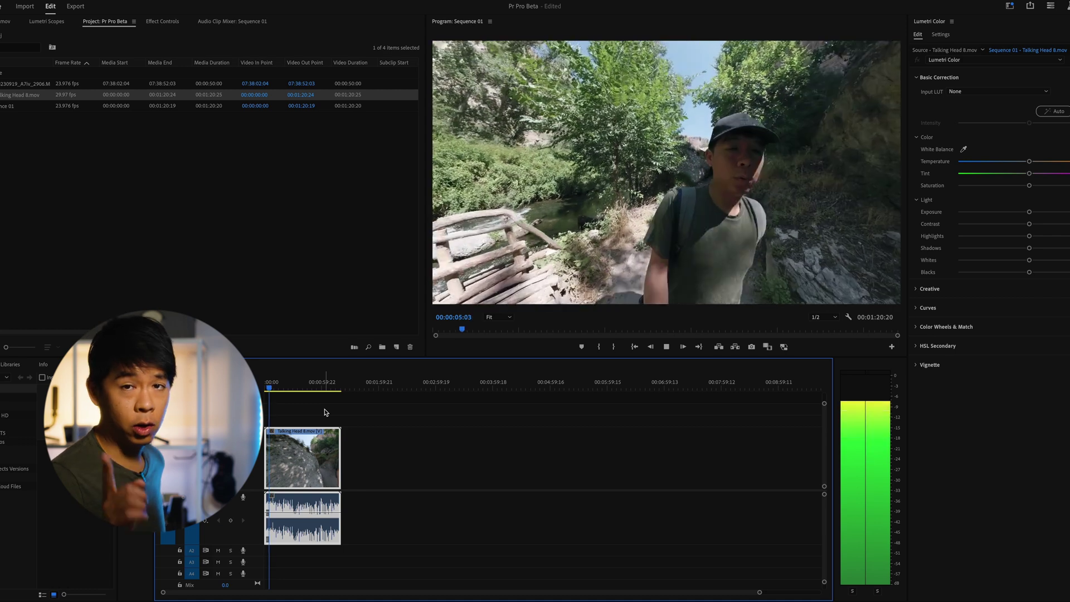
{"action": "key", "text": "space"}
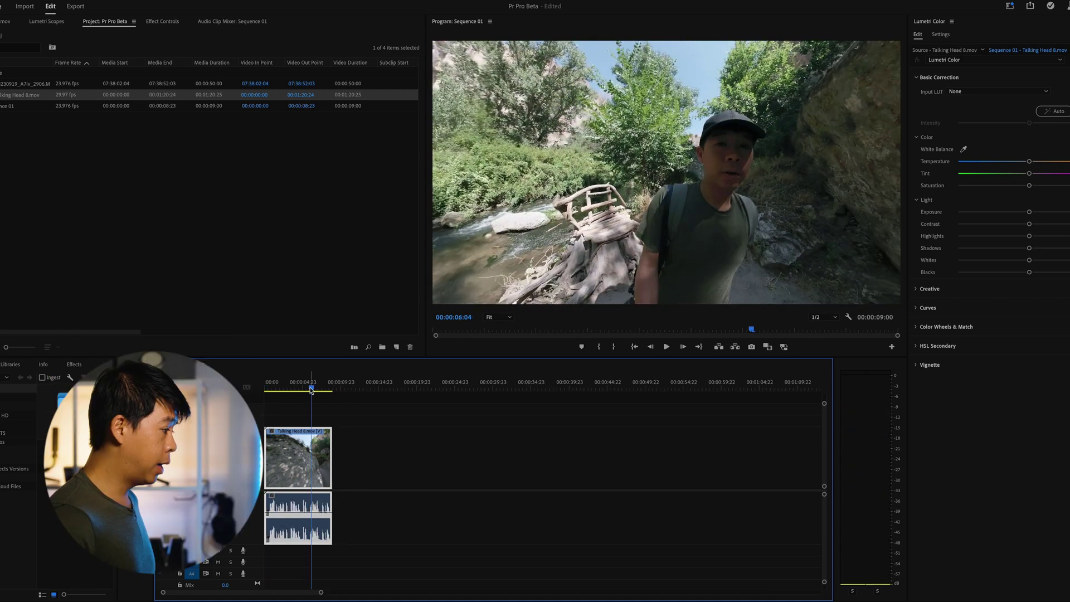
{"action": "key", "text": "Home"}
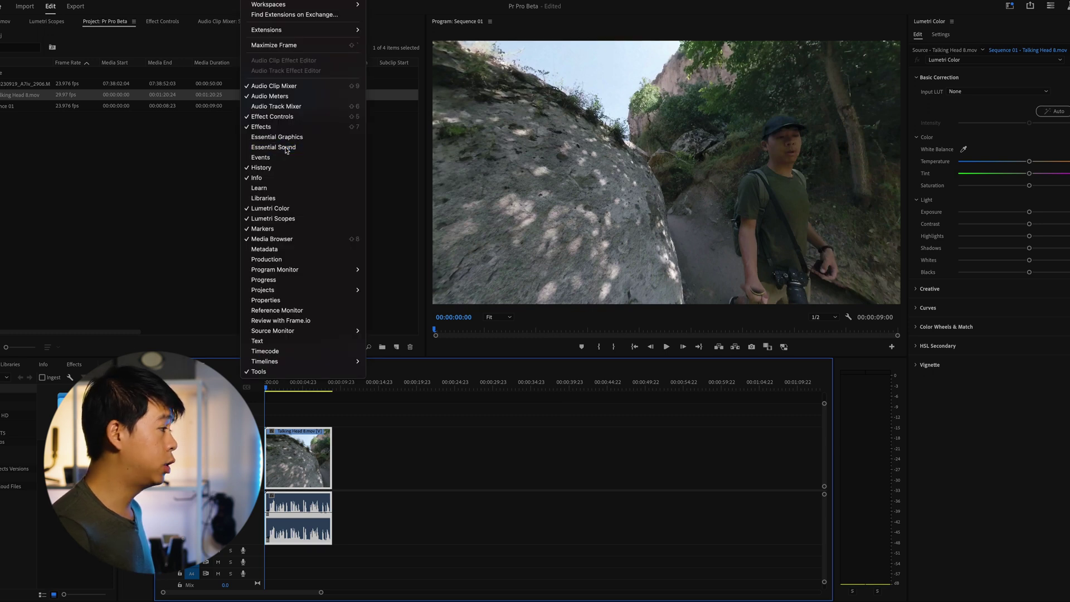
Step: Apply Enhance Speech from Essential Sound to Talking Head 8.mov, with mix amount 0.7
{"action": "left_click", "coordinate": [286, 148]}
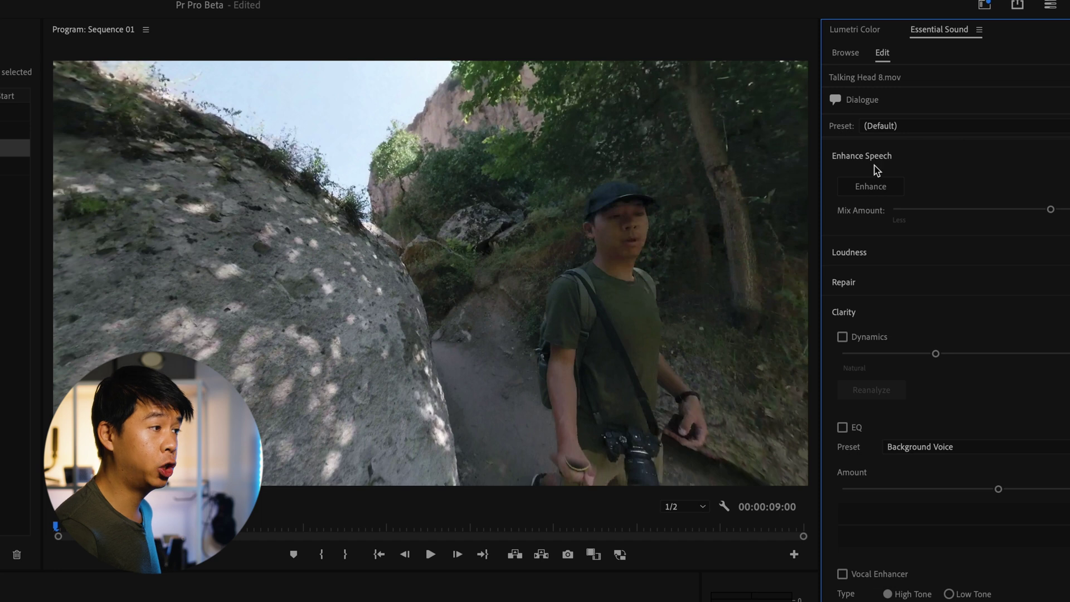
{"action": "left_click", "coordinate": [876, 157]}
{"action": "left_click", "coordinate": [876, 158]}
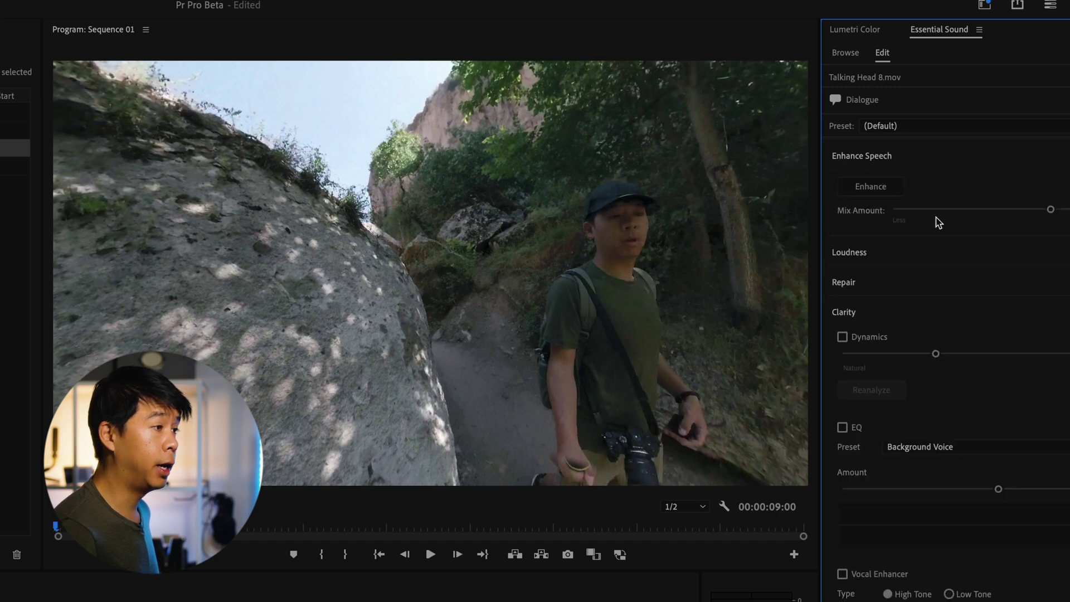
{"action": "left_click", "coordinate": [872, 188]}
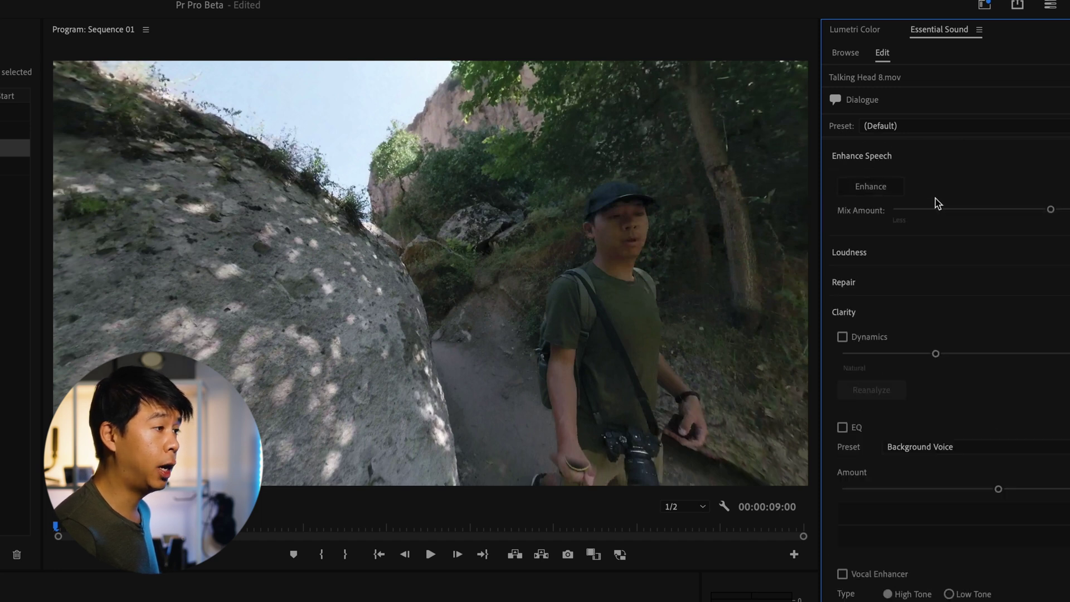
{"action": "left_click", "coordinate": [885, 190]}
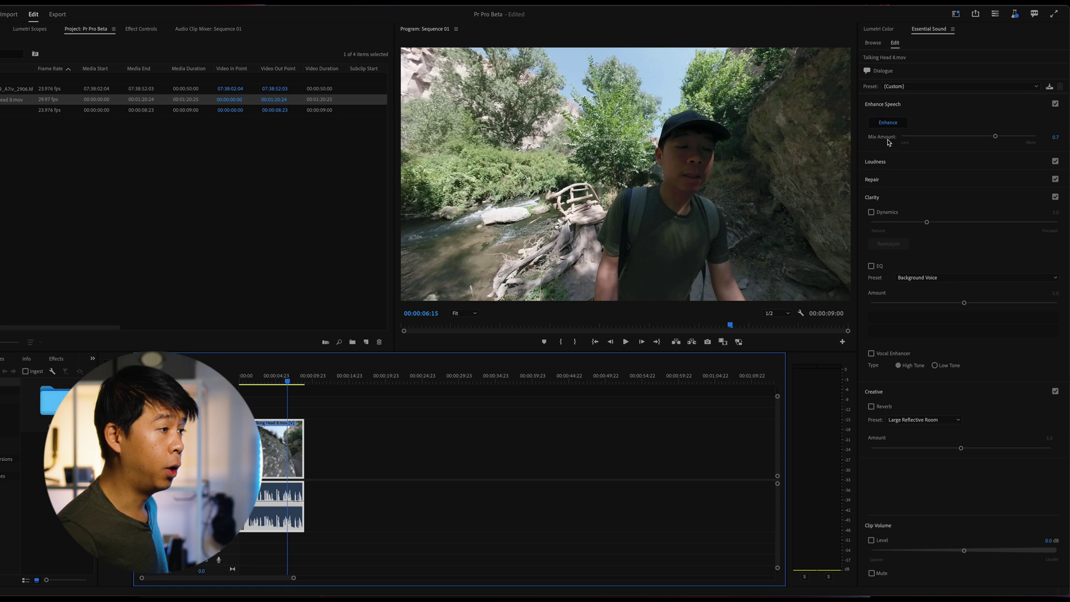
Step: Raise the Enhance Speech mix amount to 1.0 and preview the clip at 00:00:04:15
{"action": "left_click_drag", "start_coordinate": [1002, 138], "coordinate": [1035, 139]}
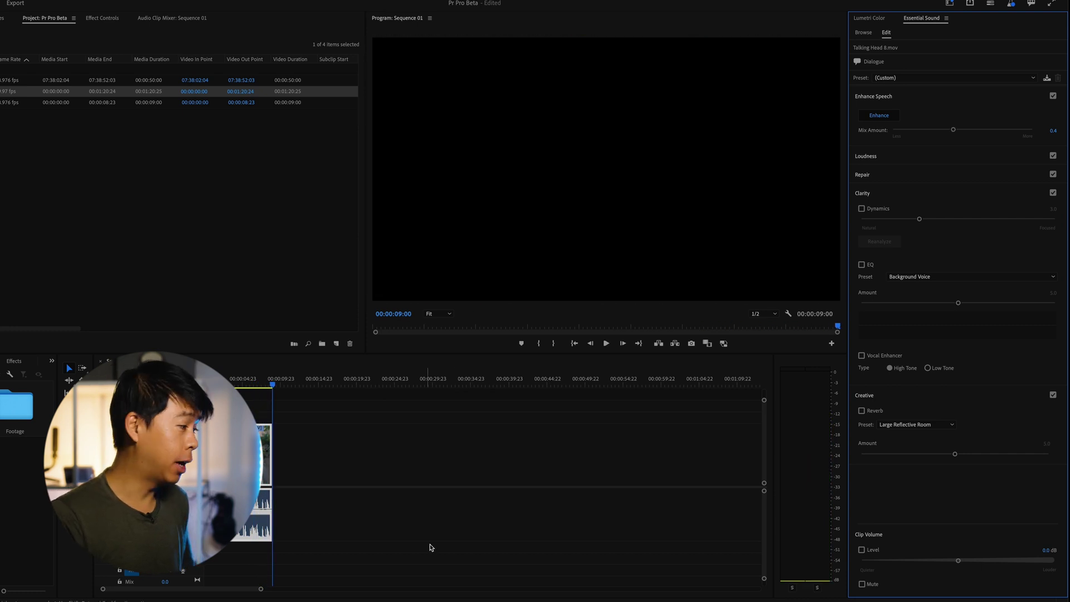
{"action": "left_click", "coordinate": [242, 393]}
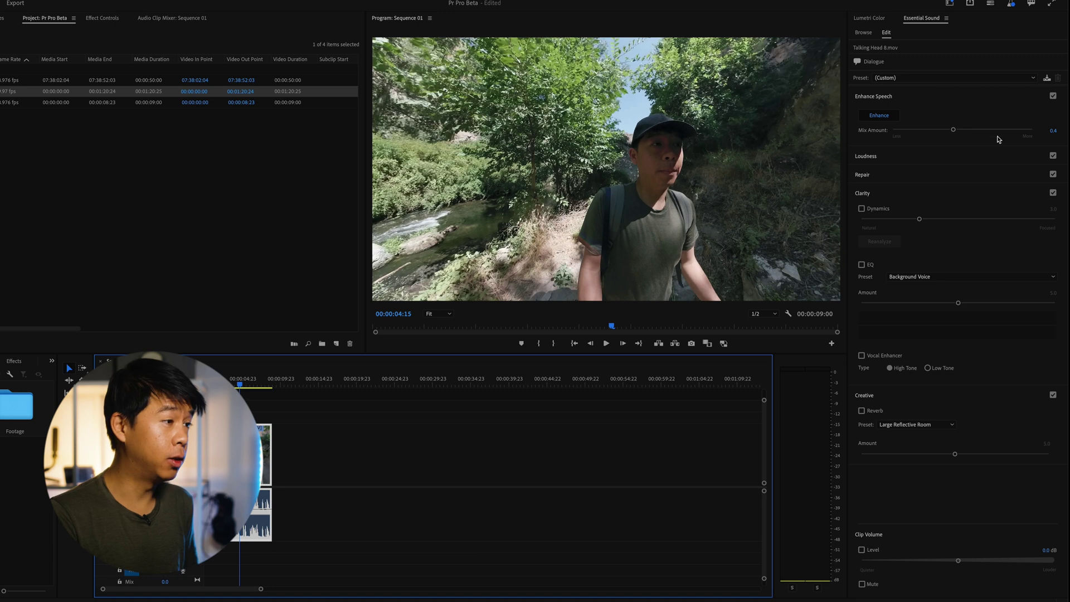
{"action": "left_click", "coordinate": [953, 131]}
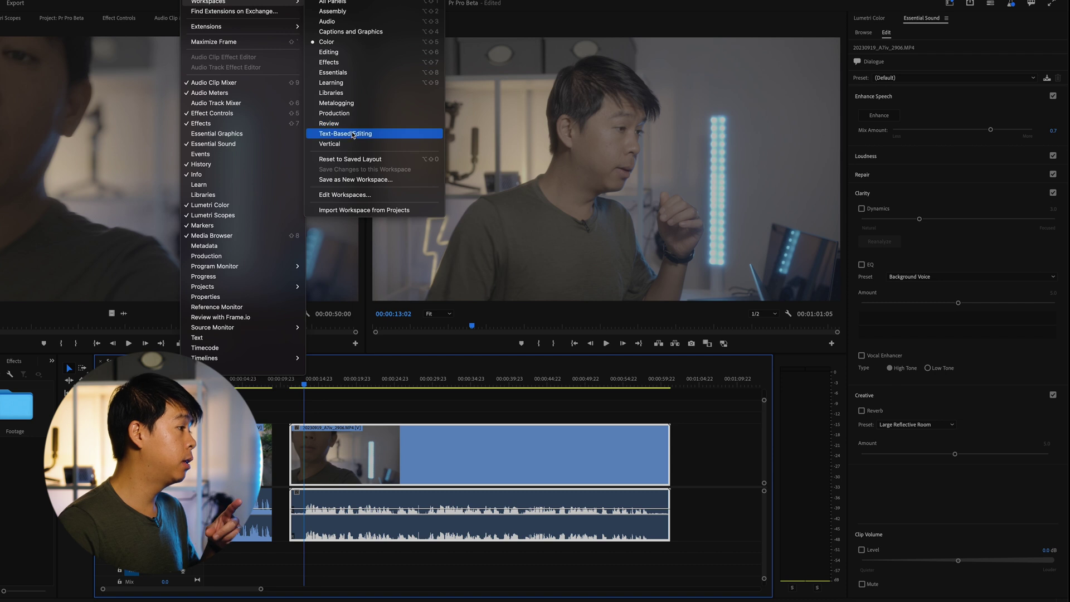
Step: Switch to the Text-Based Editing workspace and transcribe the clip in Sequence 02
{"action": "left_click", "coordinate": [351, 134]}
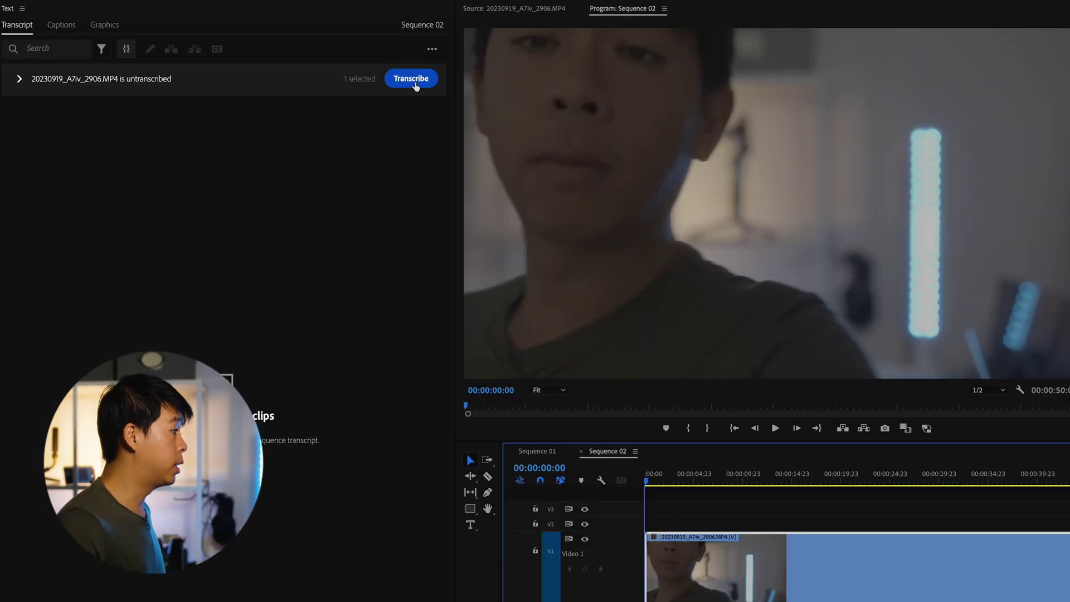
{"action": "left_click", "coordinate": [411, 78]}
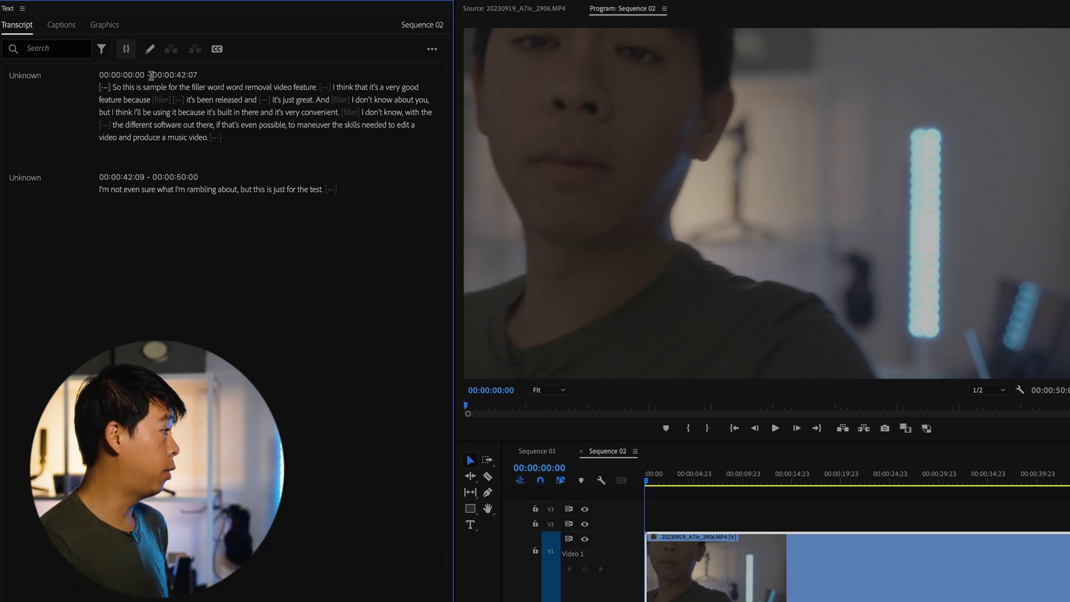
Step: Filter the transcript to filler words, finding 3 matches, and jump to the first at 00:00:12:19
{"action": "left_click", "coordinate": [101, 49]}
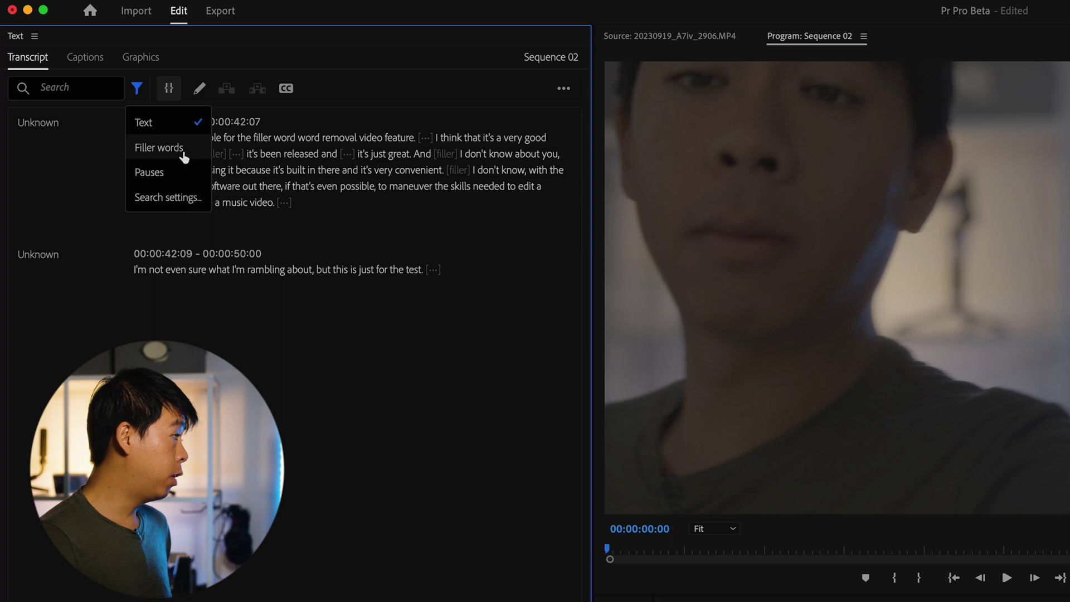
{"action": "left_click", "coordinate": [183, 156]}
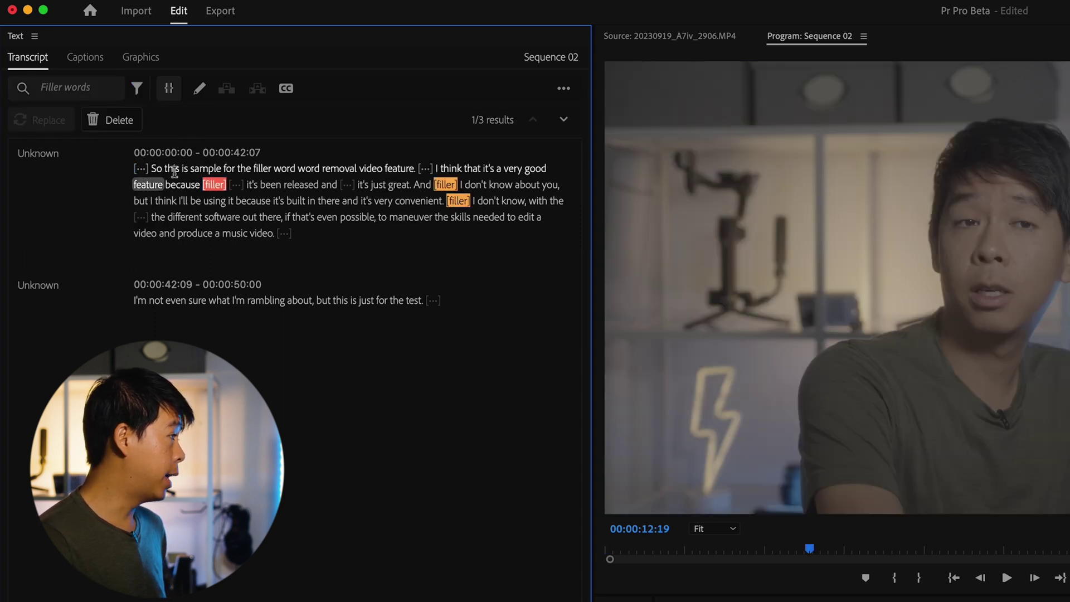
{"action": "left_click", "coordinate": [208, 186]}
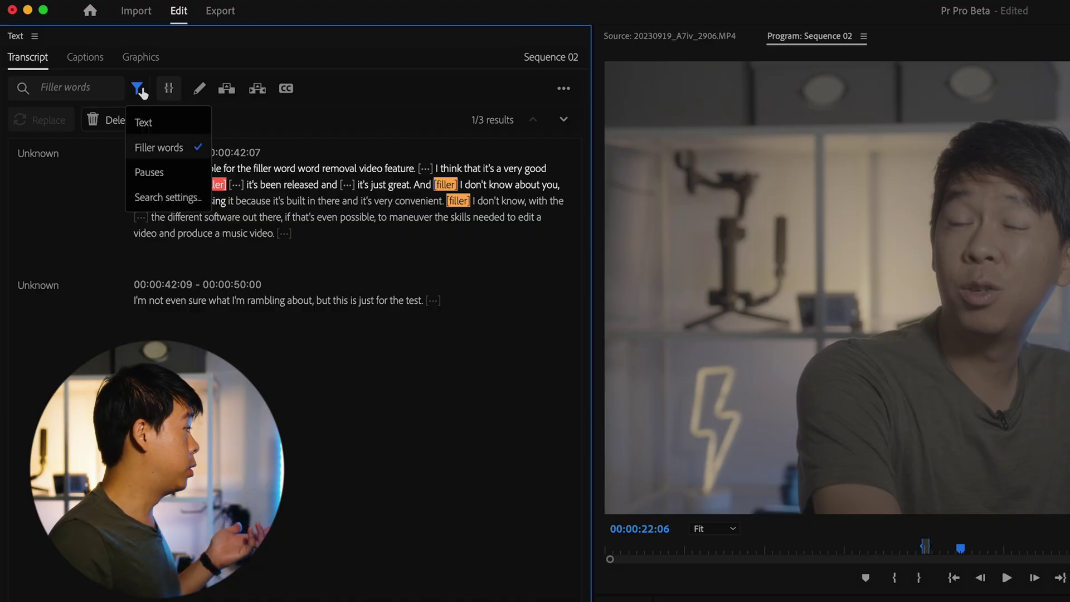
{"action": "left_click", "coordinate": [358, 195]}
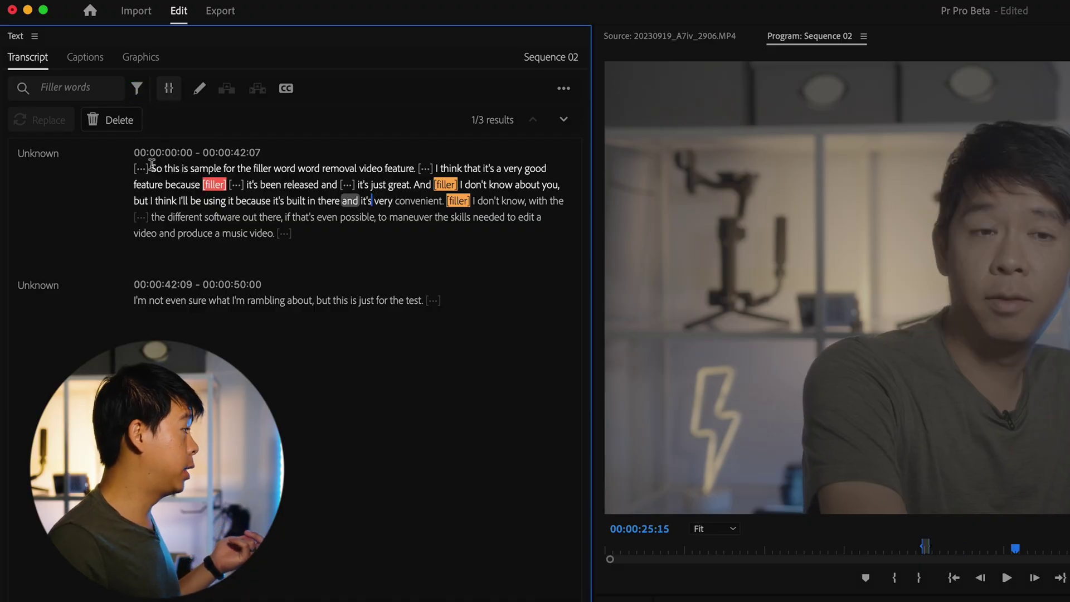
{"action": "left_click", "coordinate": [136, 89]}
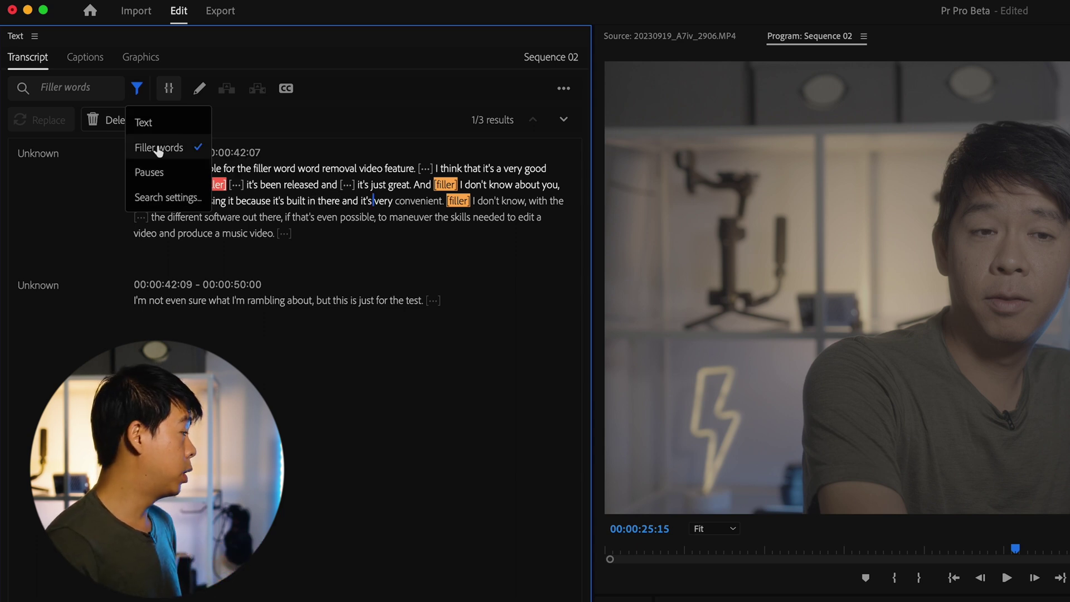
{"action": "left_click", "coordinate": [519, 346]}
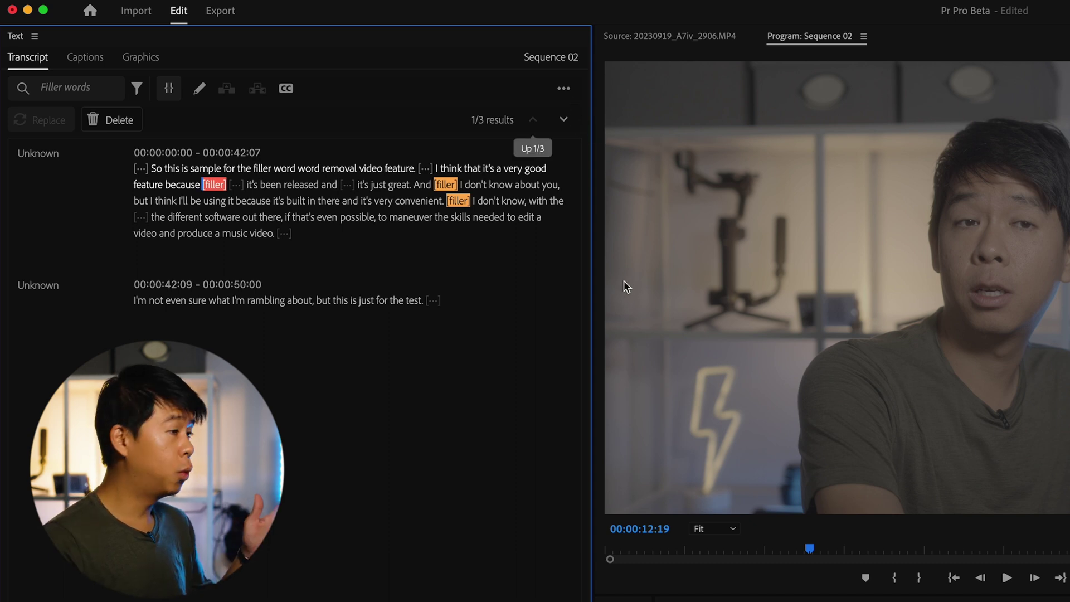
{"action": "left_click", "coordinate": [104, 131]}
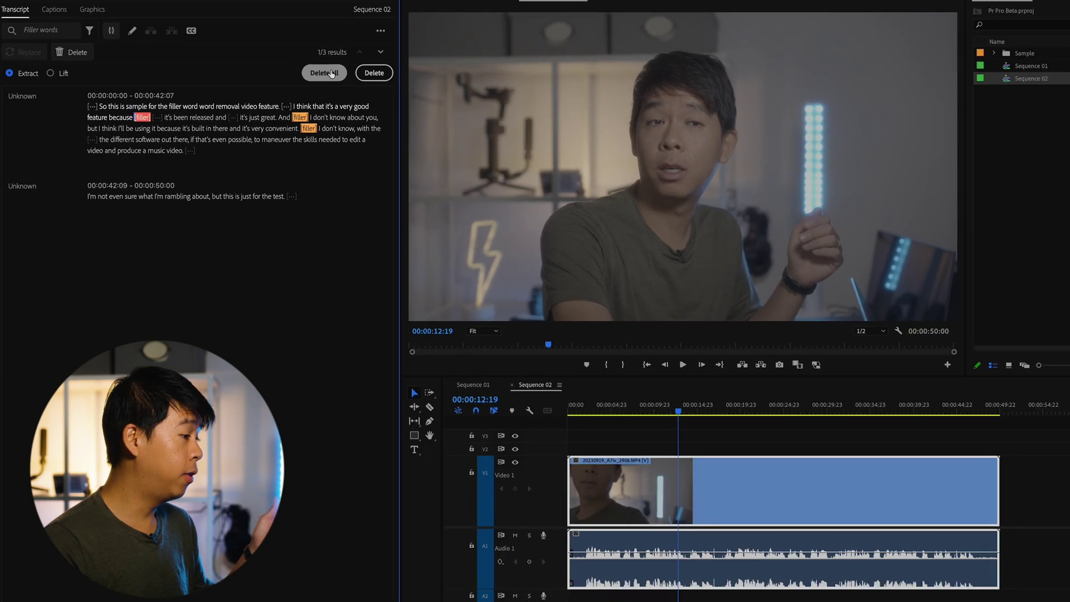
Step: Extract all filler words, then all pauses, shortening Sequence 02 to 00:00:34:10
{"action": "left_click", "coordinate": [331, 74]}
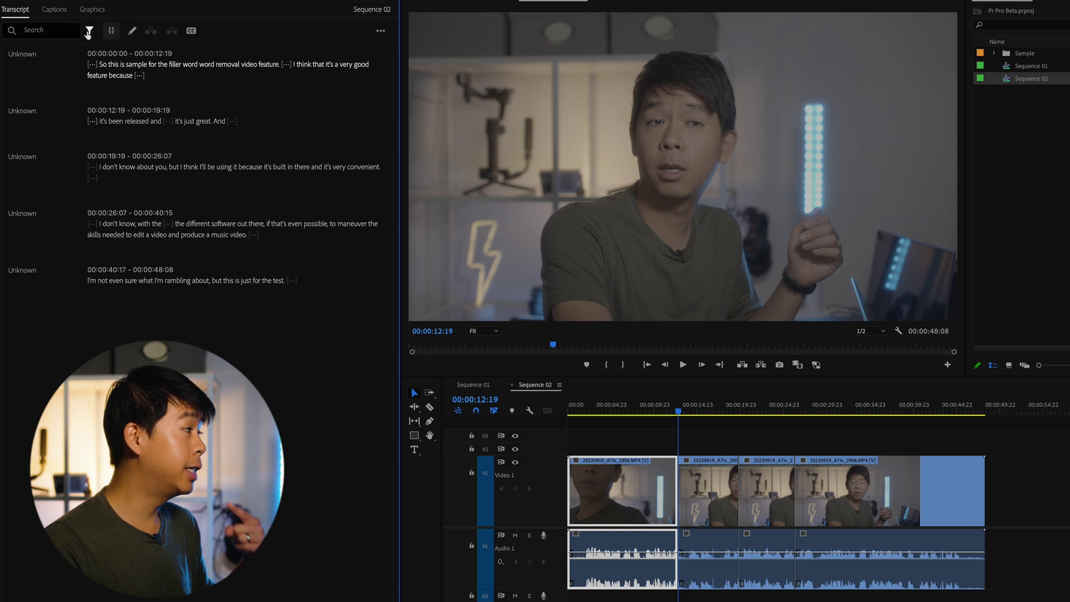
{"action": "left_click", "coordinate": [88, 31]}
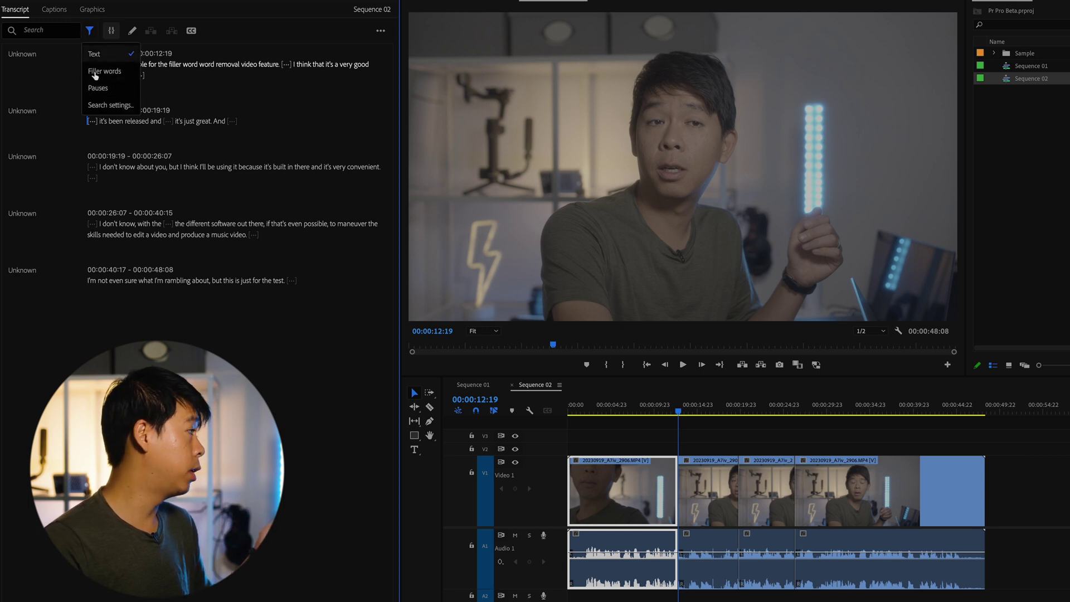
{"action": "left_click", "coordinate": [99, 88]}
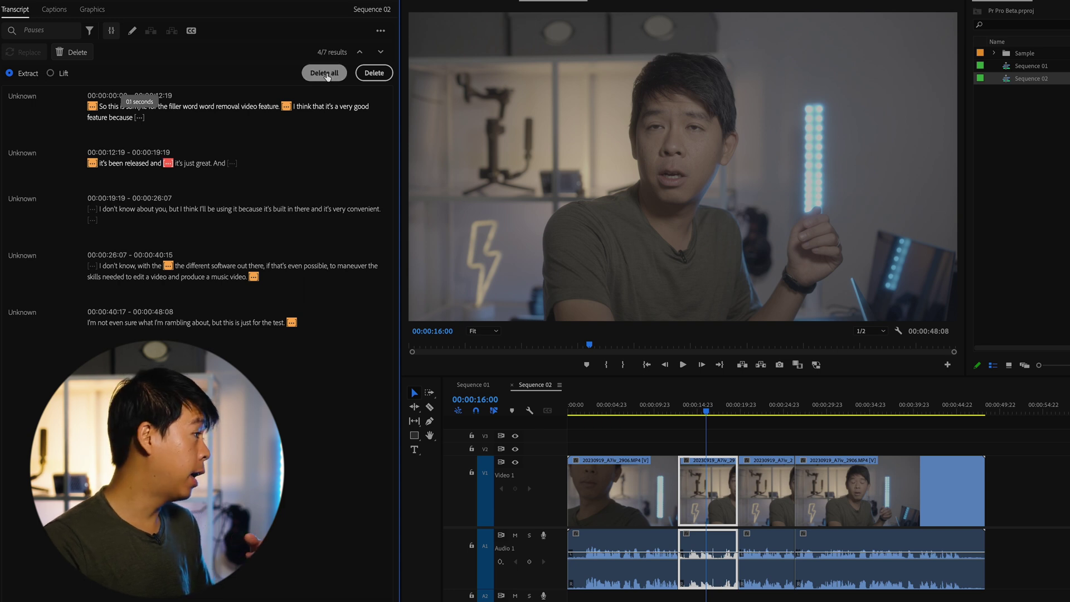
{"action": "left_click", "coordinate": [323, 73]}
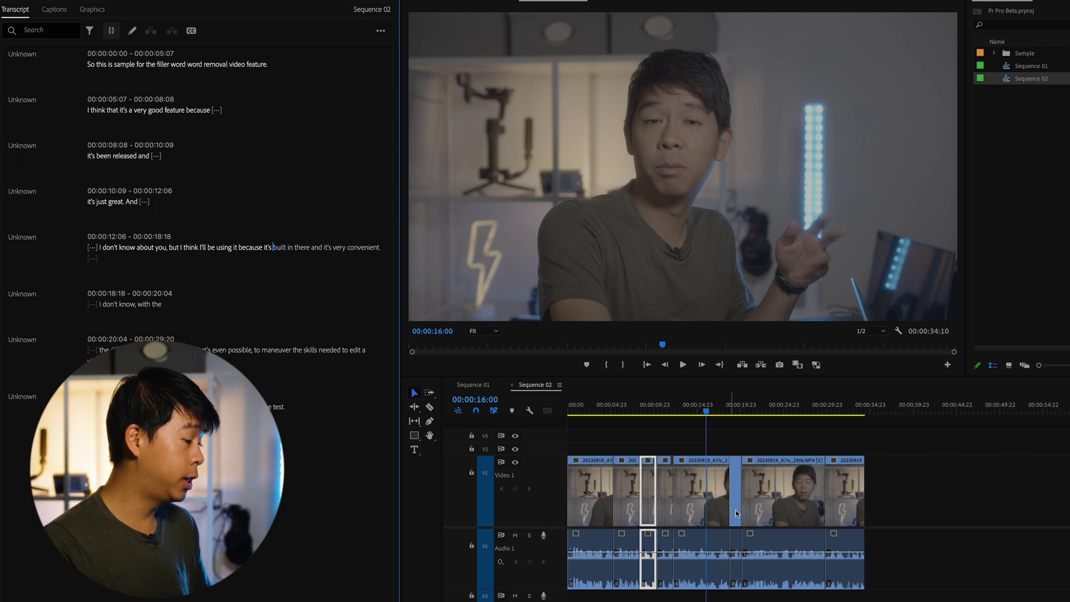
{"action": "left_click_drag", "start_coordinate": [634, 407], "coordinate": [744, 410]}
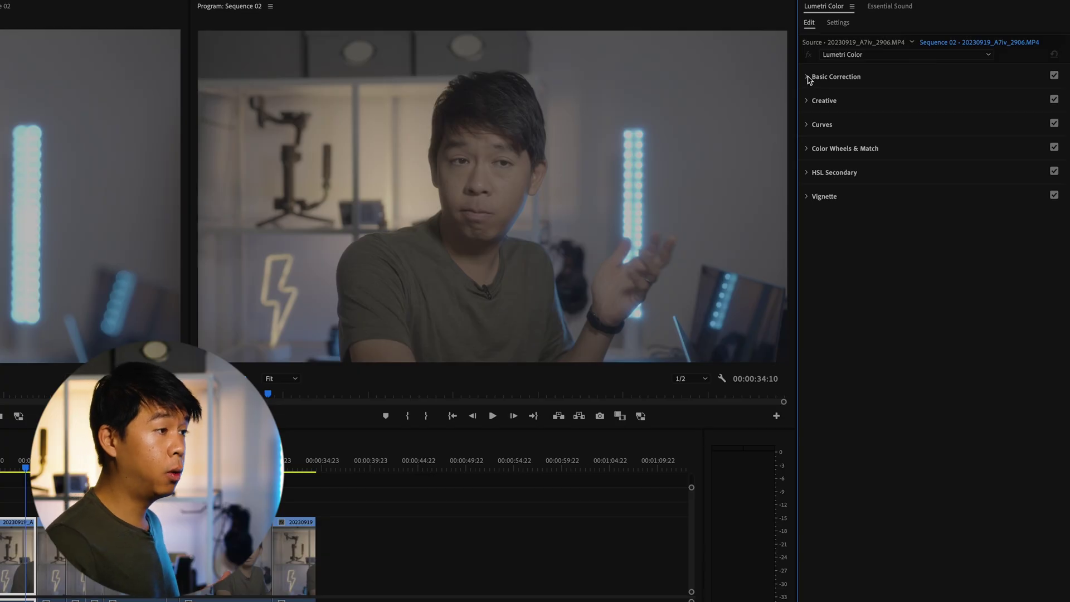
Step: Expand Lumetri Basic Correction, then check the Lumetri settings showing a Rec. 709 working color space
{"action": "left_click", "coordinate": [808, 78]}
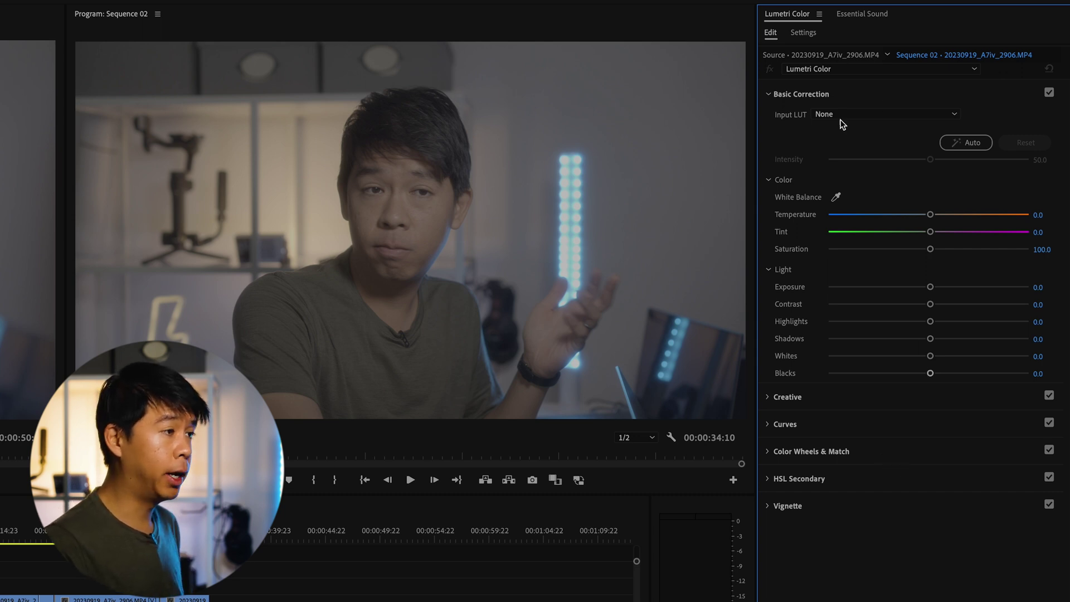
{"action": "left_click", "coordinate": [814, 35]}
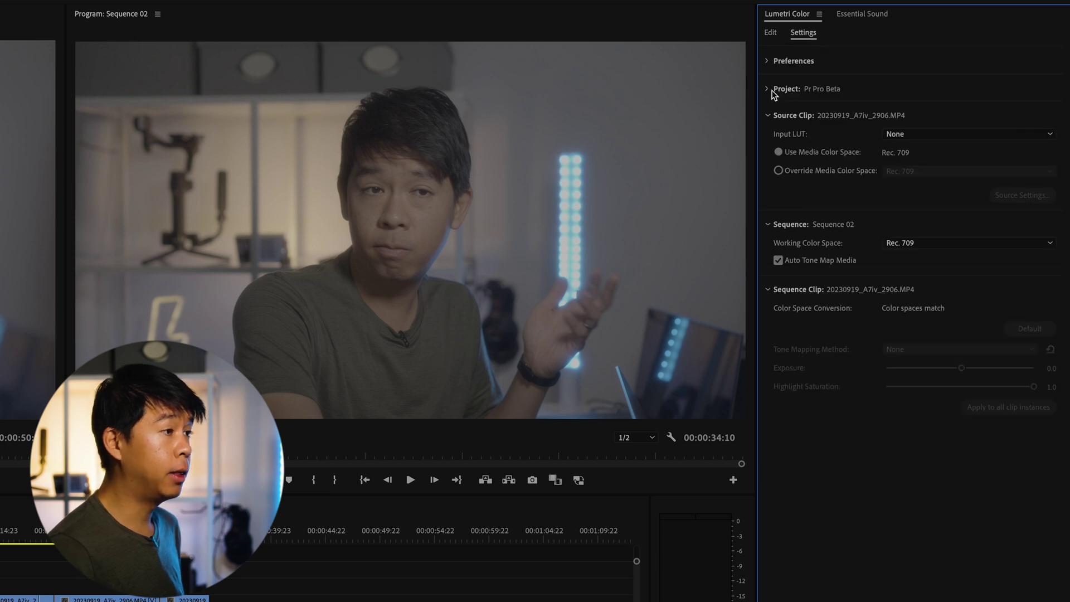
Step: Expand the Project section in the Lumetri Color Settings tab
{"action": "left_click", "coordinate": [767, 90]}
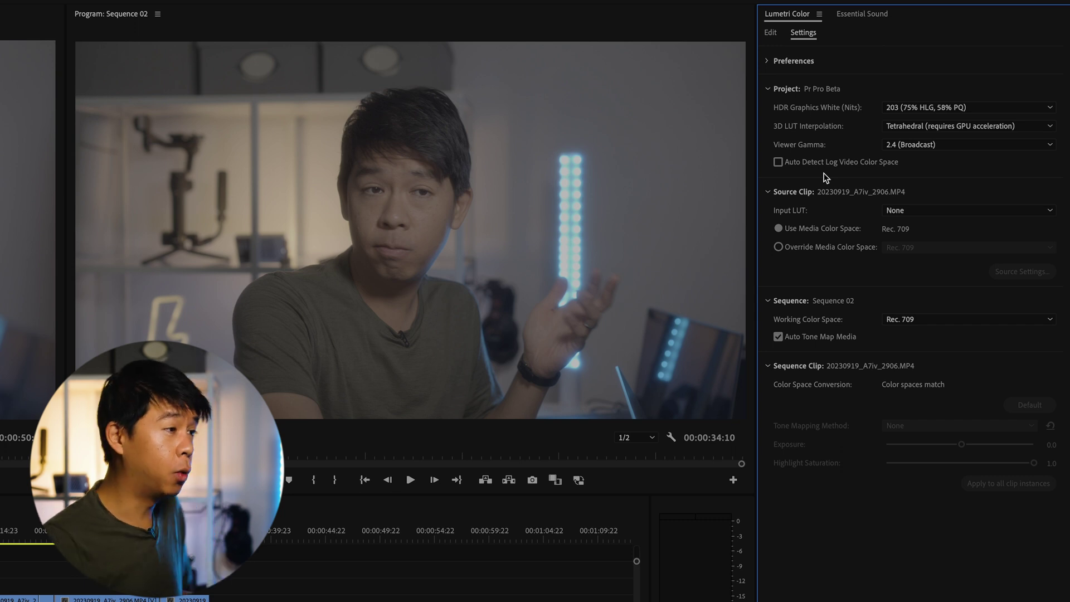
{"action": "left_click", "coordinate": [779, 162]}
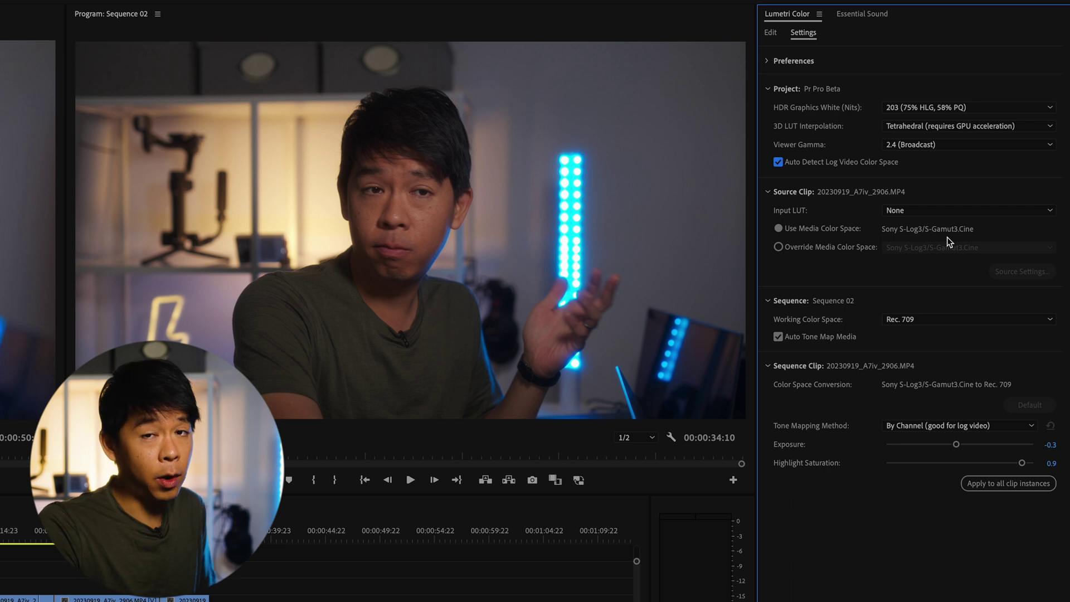
{"action": "left_click", "coordinate": [779, 162]}
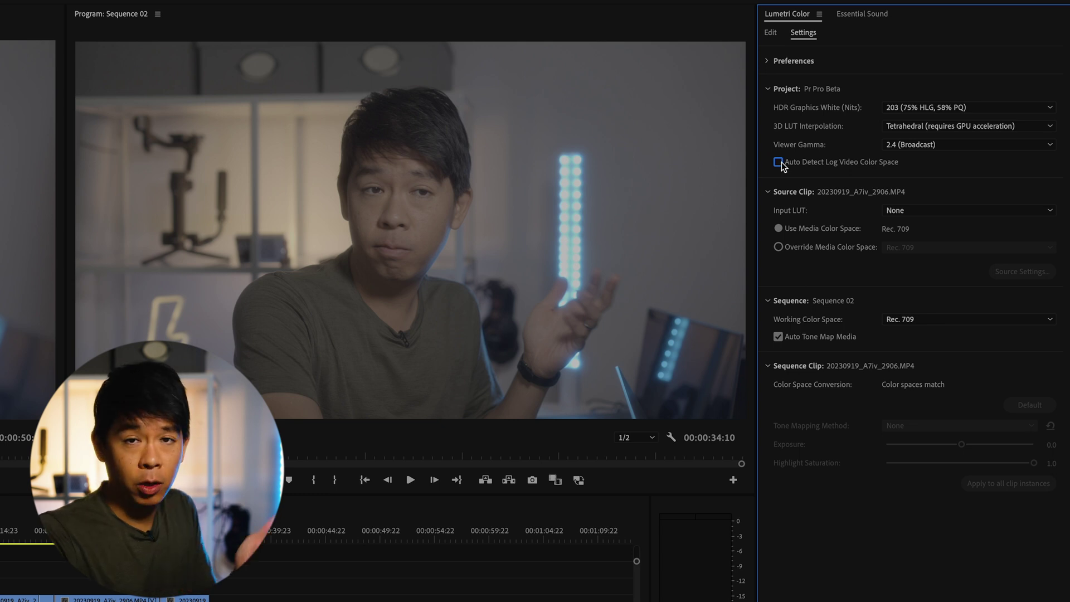
{"action": "left_click", "coordinate": [779, 162]}
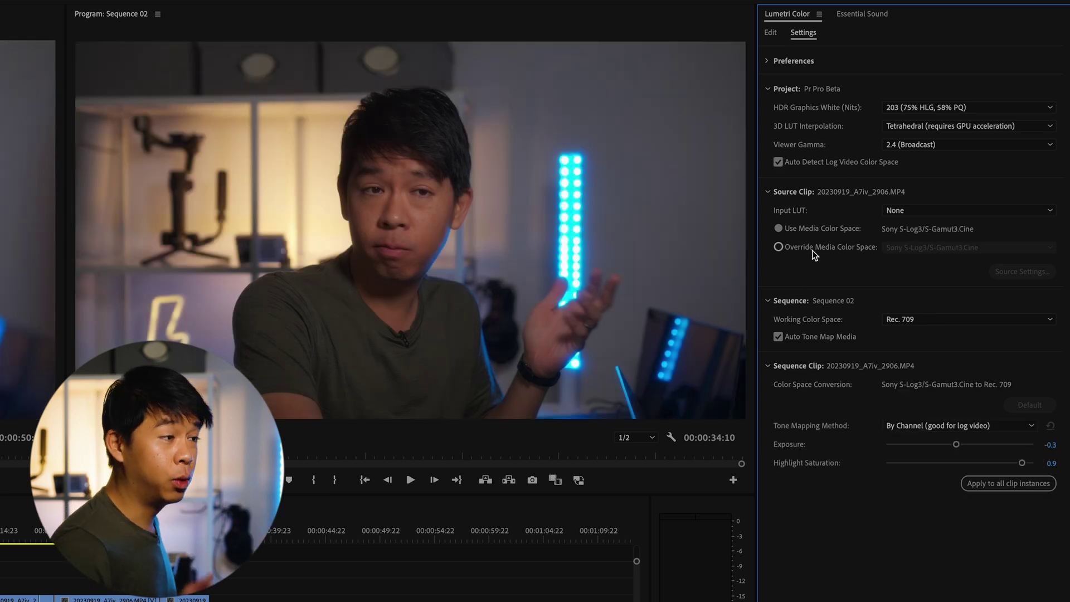
{"action": "left_click", "coordinate": [816, 249]}
{"action": "left_click", "coordinate": [810, 223]}
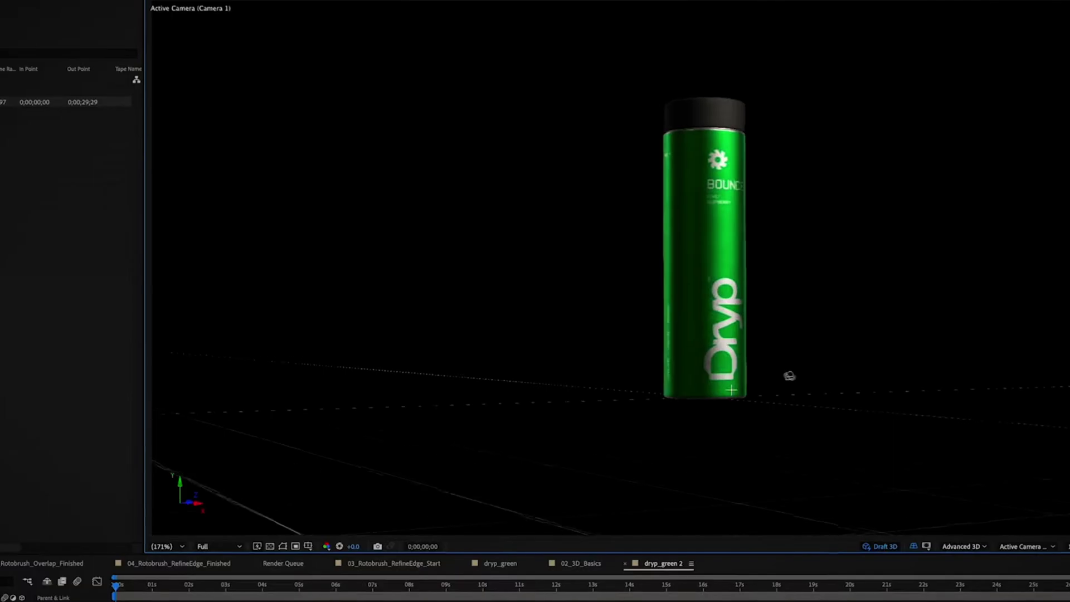
Step: Set Environment Light 1's source to the studio_small_08_4k.hdr image
{"action": "scroll", "coordinate": [733, 390], "scroll_direction": "up", "scroll_amount": 10}
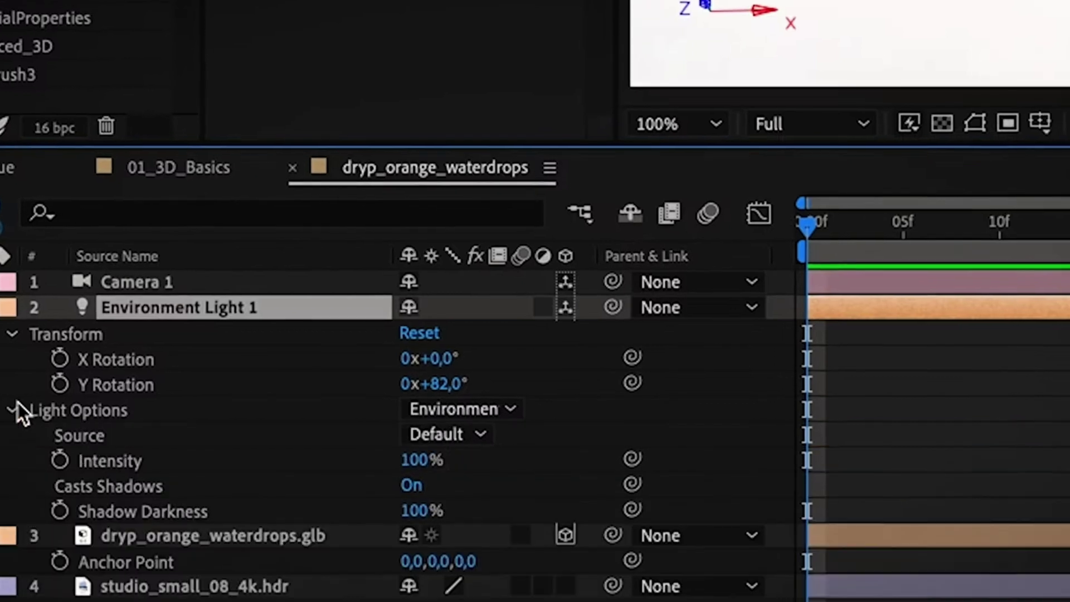
{"action": "left_click", "coordinate": [450, 434]}
{"action": "left_click", "coordinate": [488, 521]}
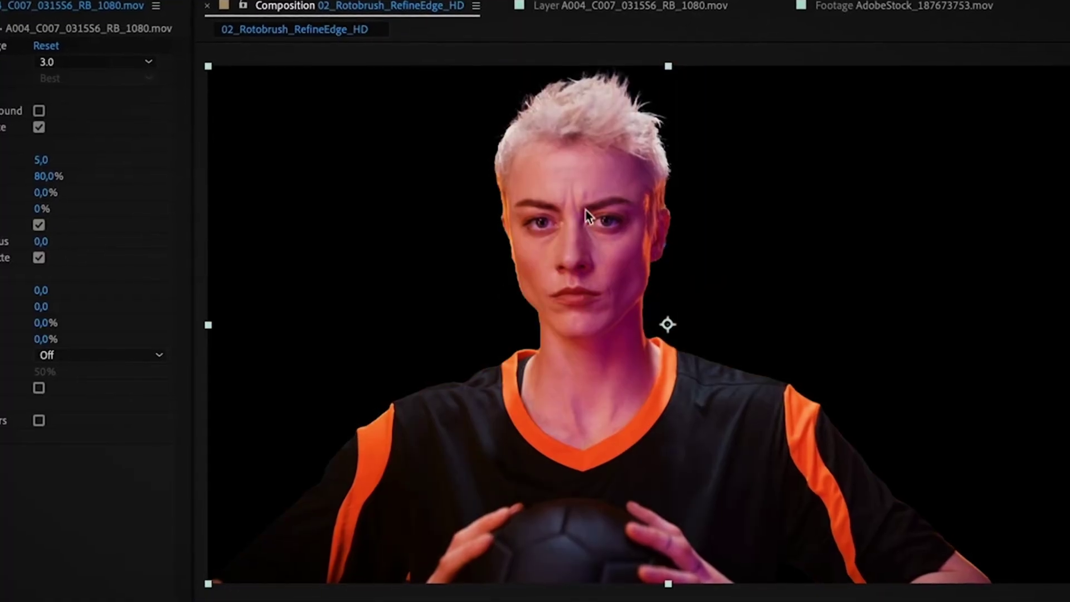
Step: Show the Roto Brush matte, then paint a Refine Edge stroke along the spiky hair
{"action": "key", "text": "alt+4"}
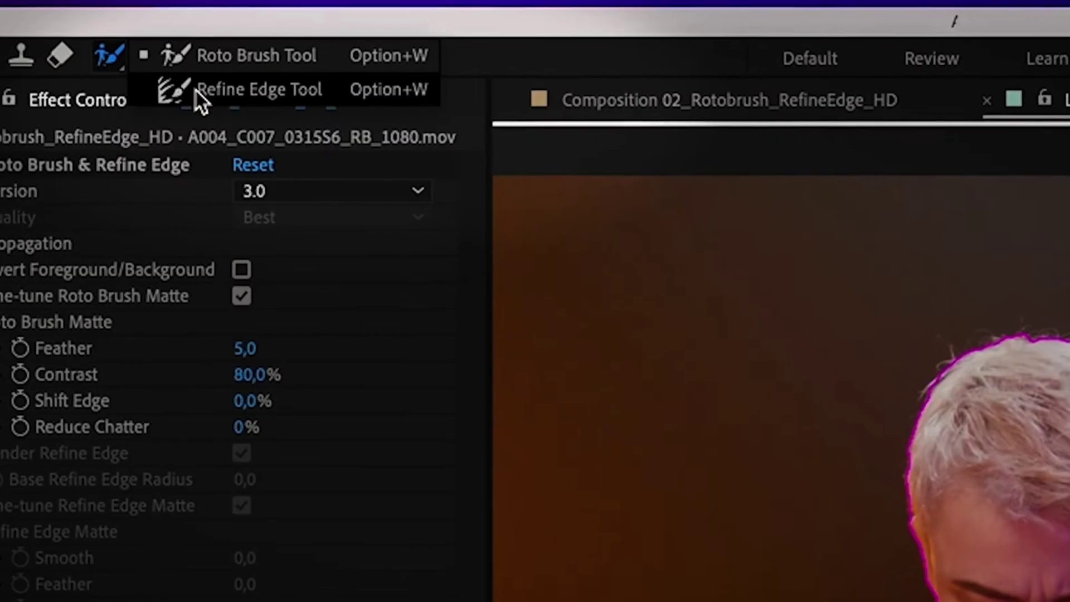
{"action": "left_click", "coordinate": [194, 88]}
{"action": "mouse_move", "coordinate": [536, 287]}
{"action": "left_mouse_down"}
{"action": "mouse_move", "coordinate": [546, 228]}
{"action": "mouse_move", "coordinate": [579, 179]}
{"action": "mouse_move", "coordinate": [655, 181]}
{"action": "mouse_move", "coordinate": [705, 211]}
{"action": "mouse_move", "coordinate": [718, 287]}
{"action": "left_mouse_up"}
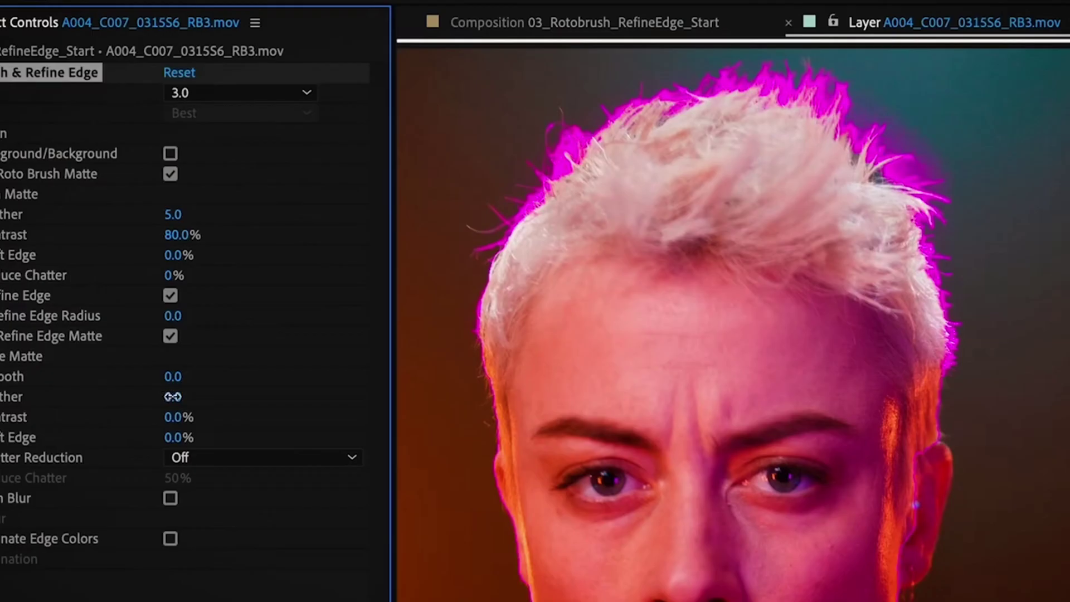